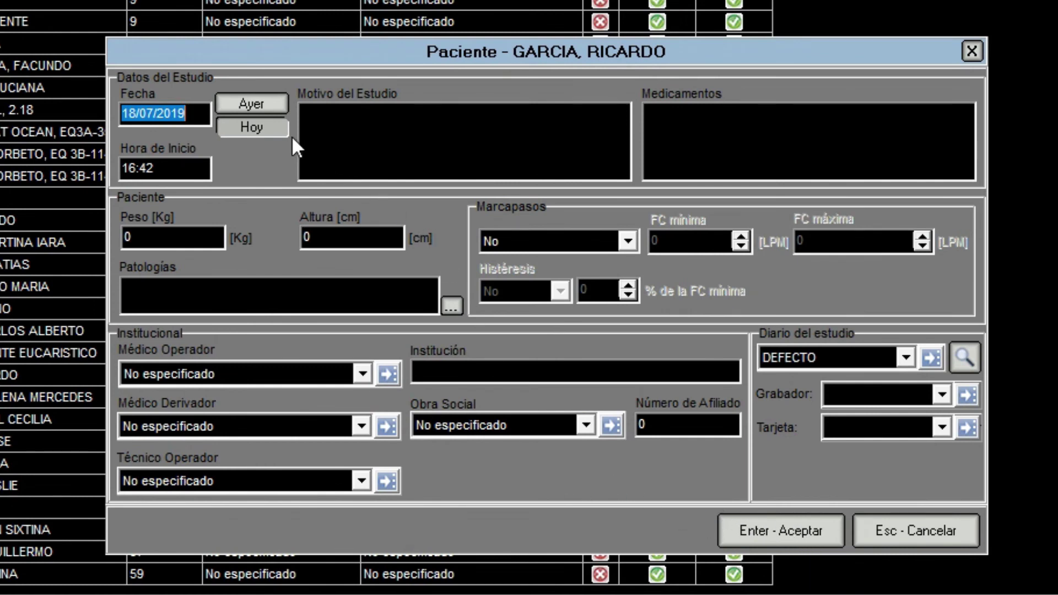
Set the study date to yesterday, 17/07/2019.
click(311, 113)
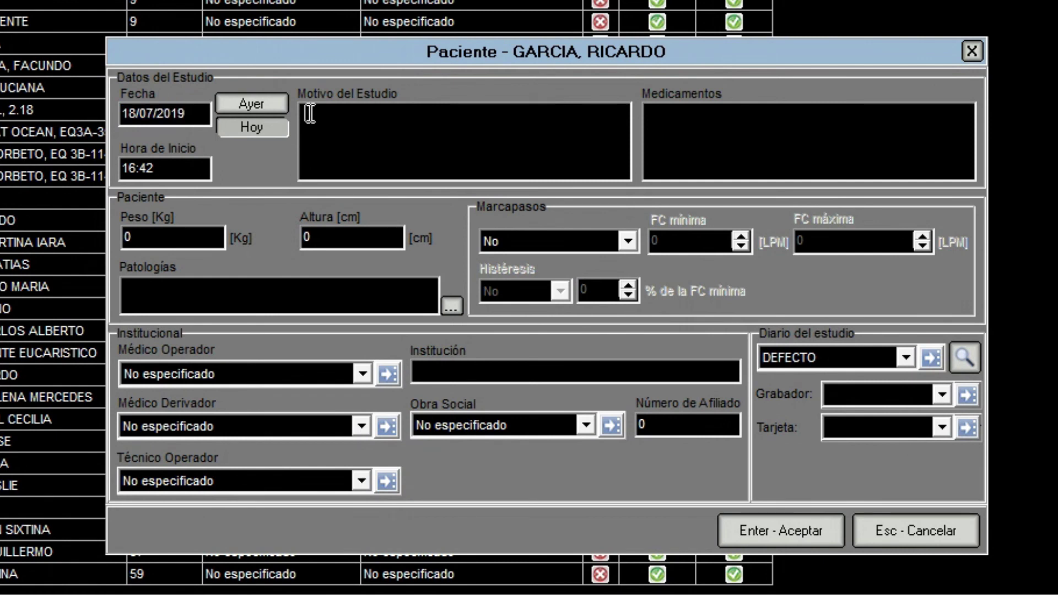
click(265, 111)
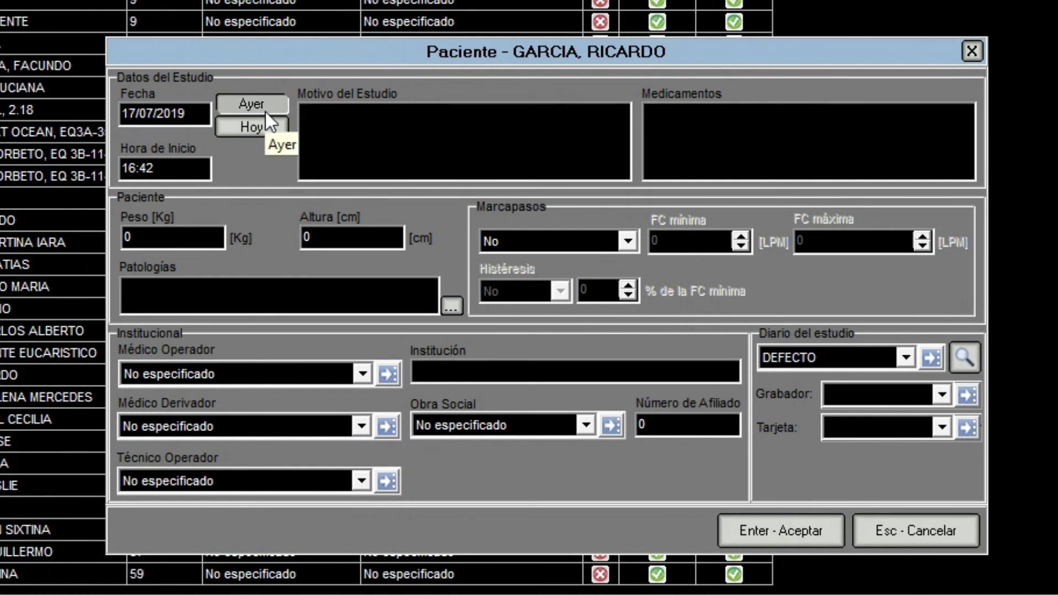
click(660, 118)
click(534, 377)
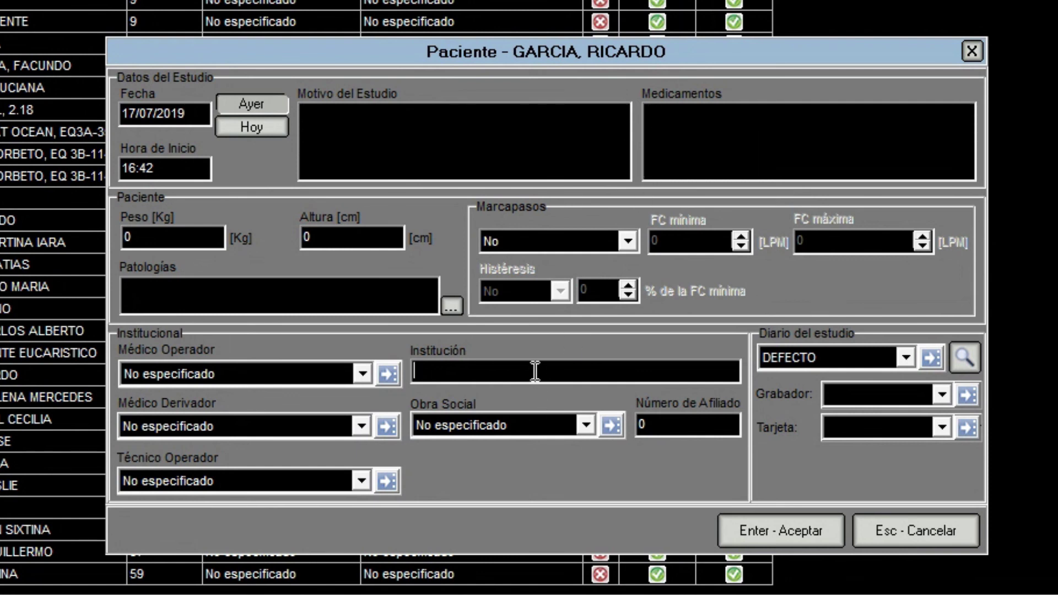
Keep Marcapasos on No, check the empty Grabador and Tarjeta lists, and list operating doctors.
click(630, 236)
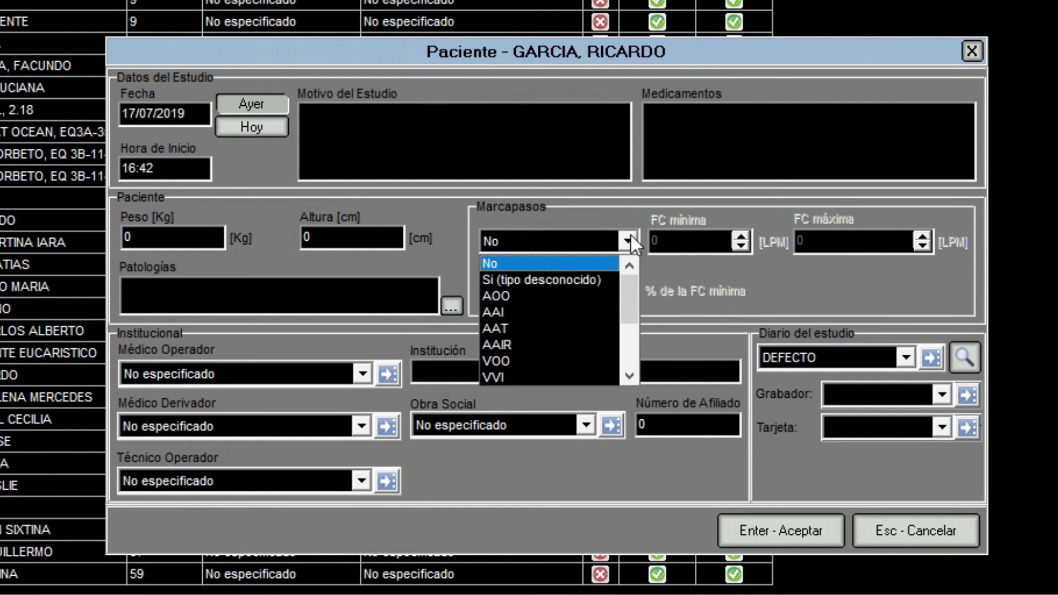
click(606, 258)
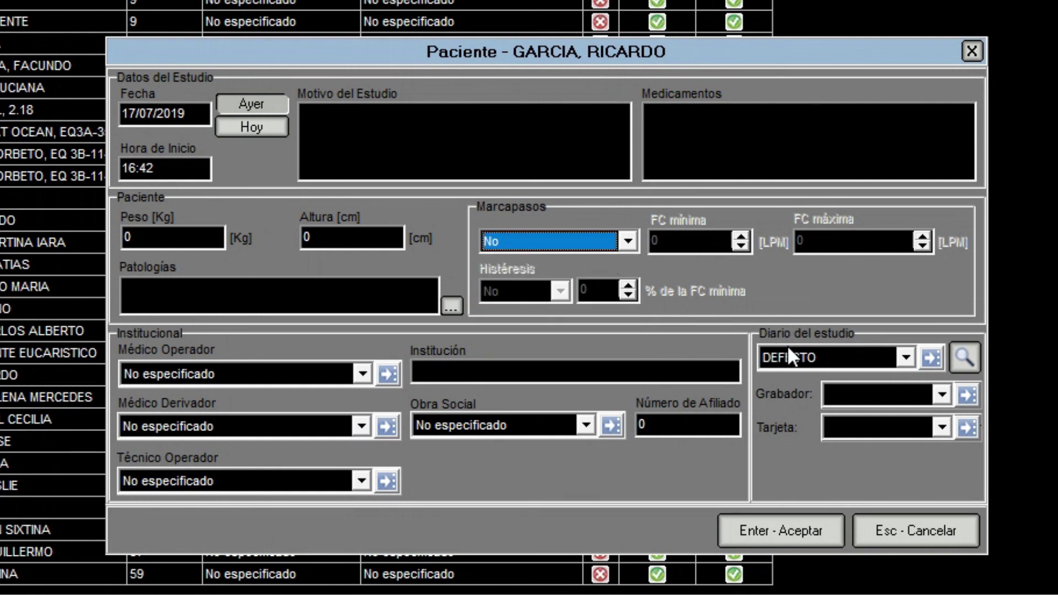
click(866, 392)
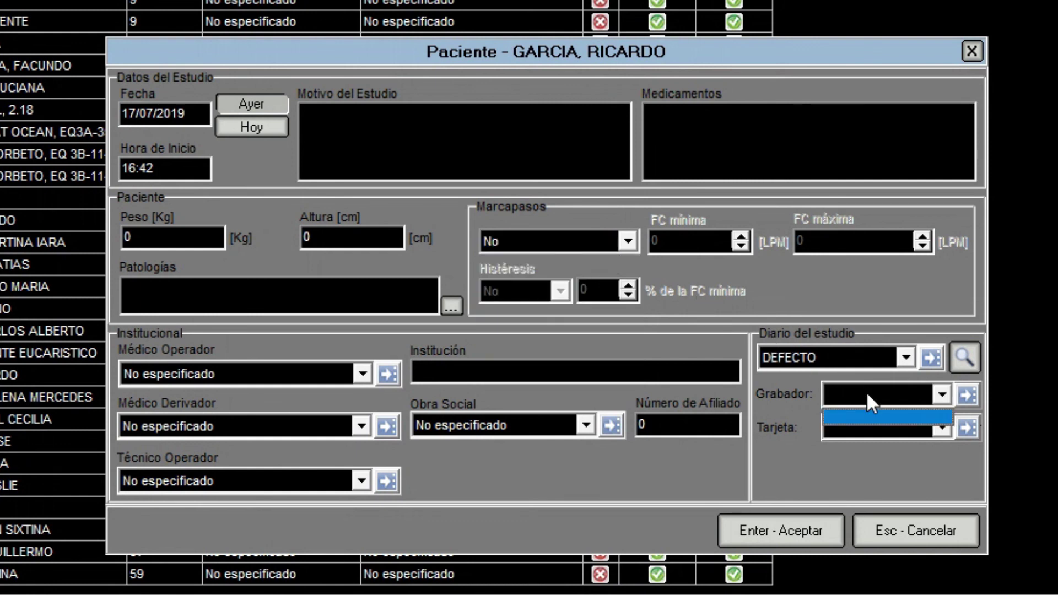
click(894, 392)
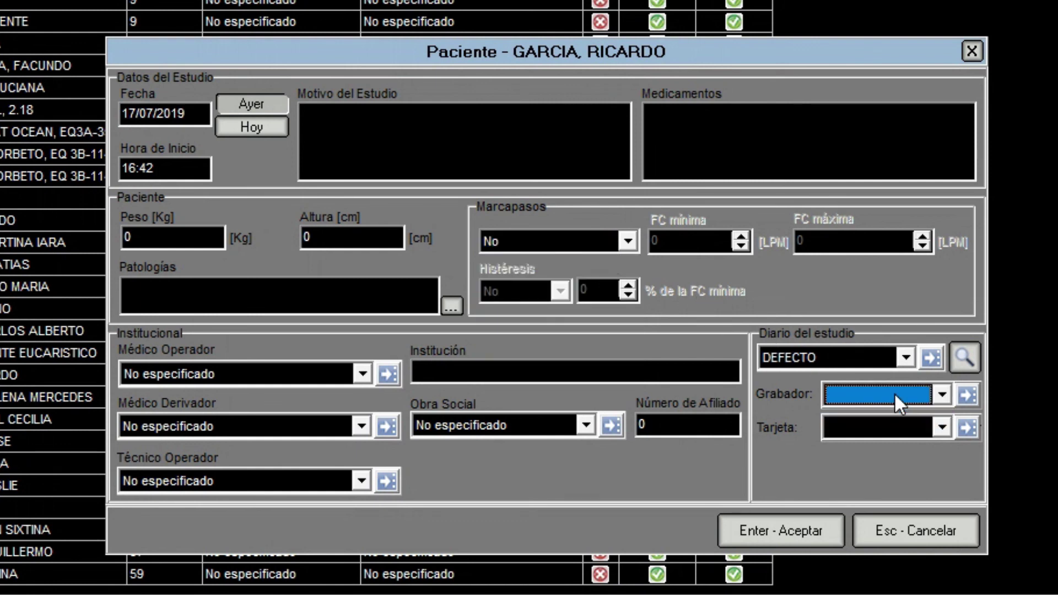
click(885, 428)
click(885, 428)
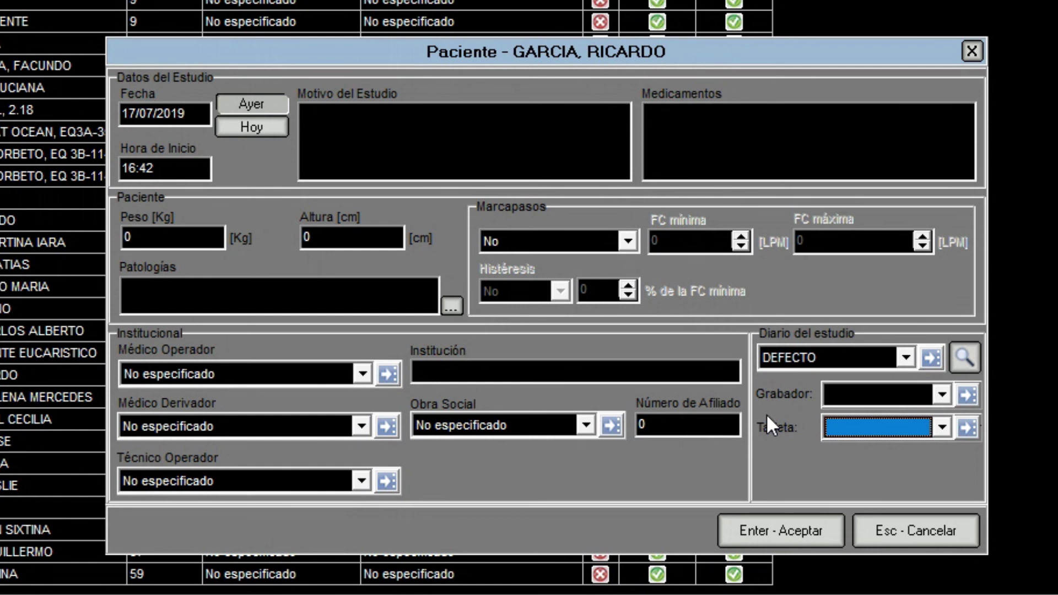
click(386, 378)
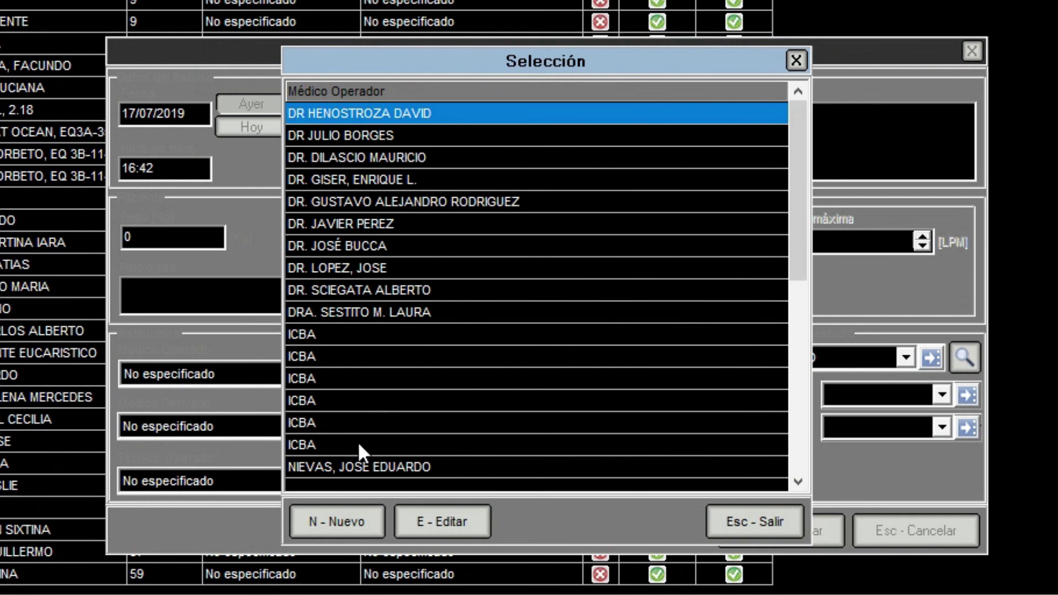
Create a new operating doctor with their surname, first name and display title.
click(342, 520)
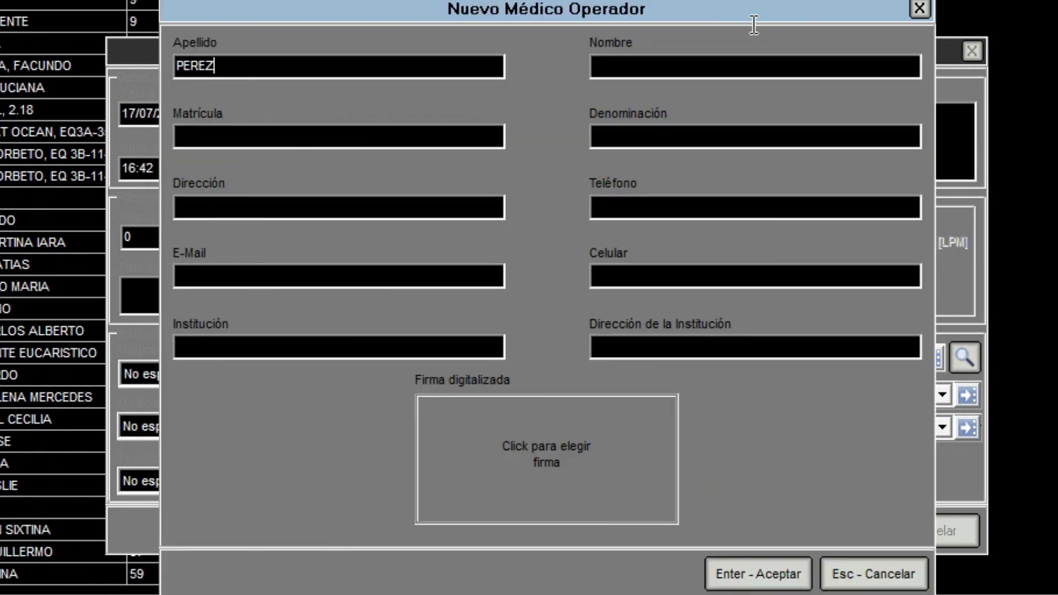
click(773, 63)
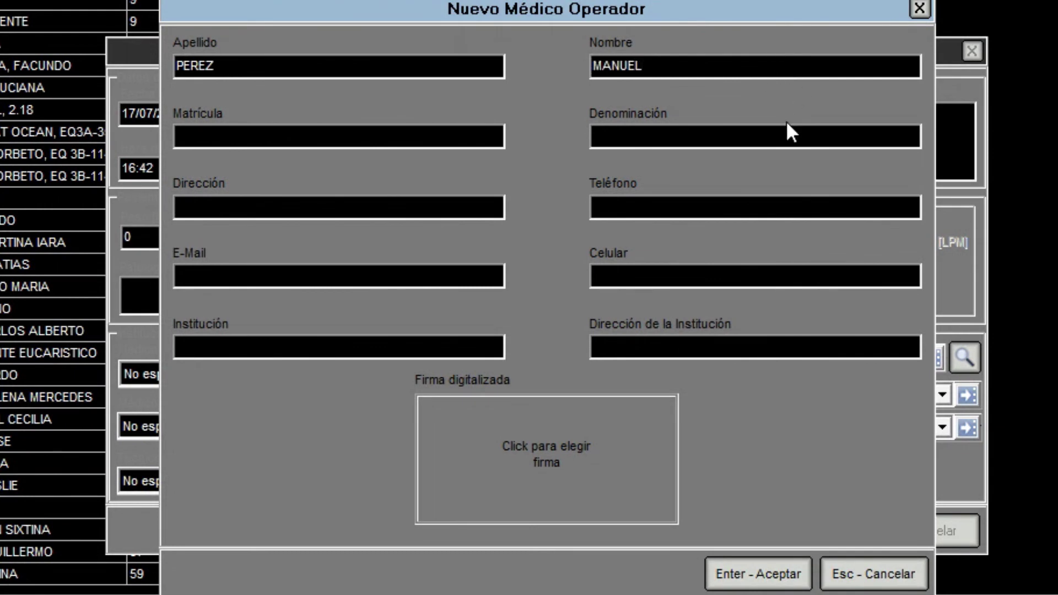
click(773, 139)
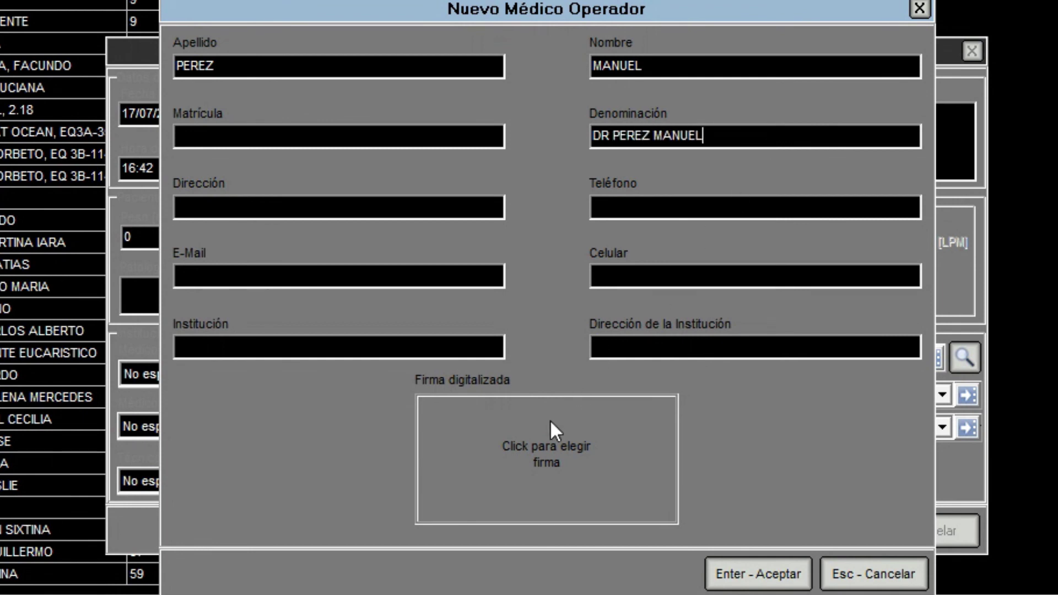
Attach the sample signature bitmap, save the doctor despite the duplicate warning, and accept the study.
click(547, 434)
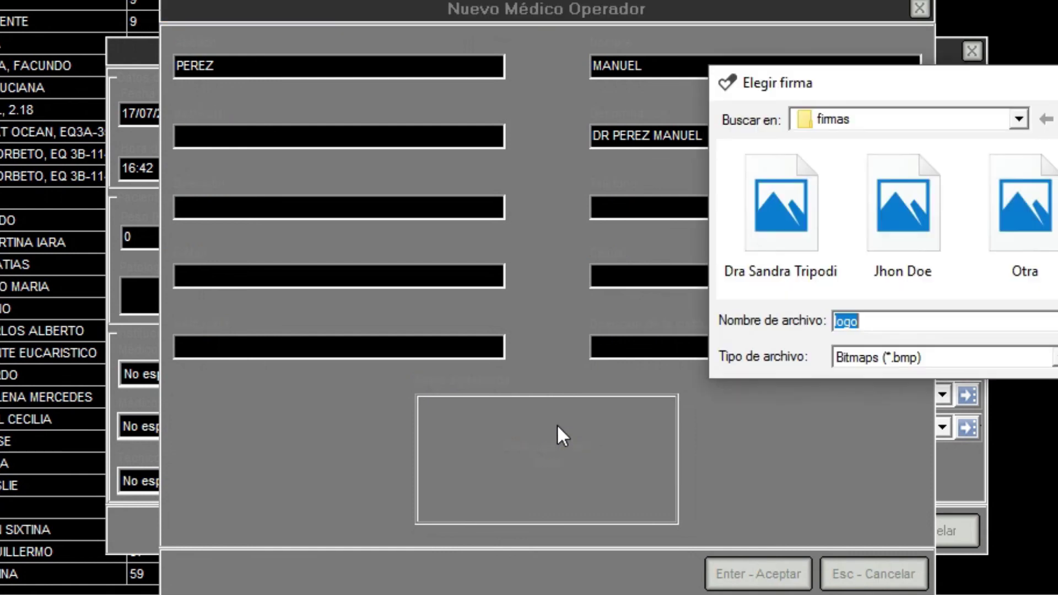
click(873, 214)
click(715, 321)
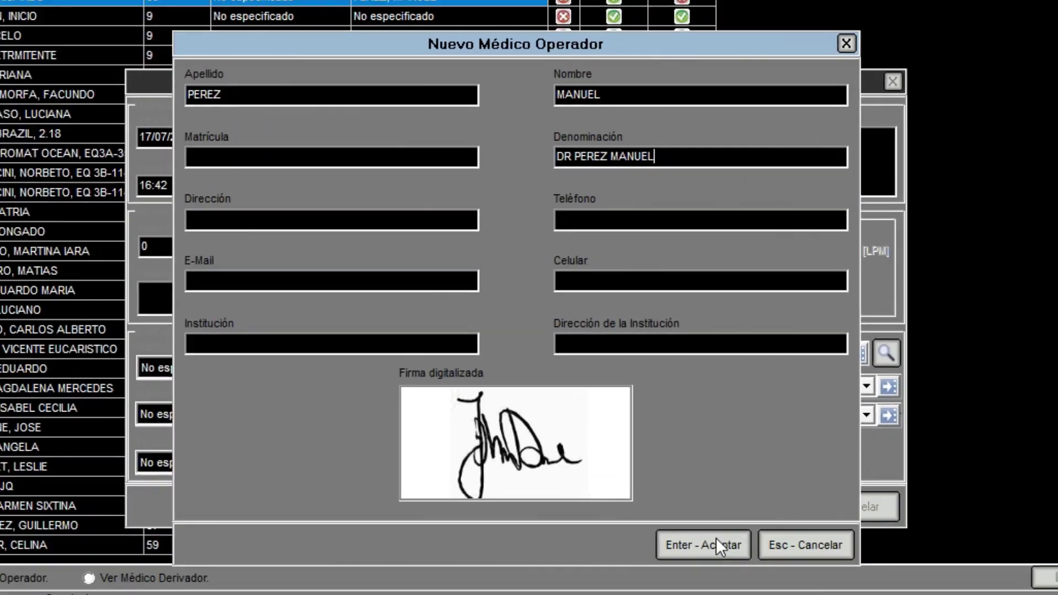
click(713, 544)
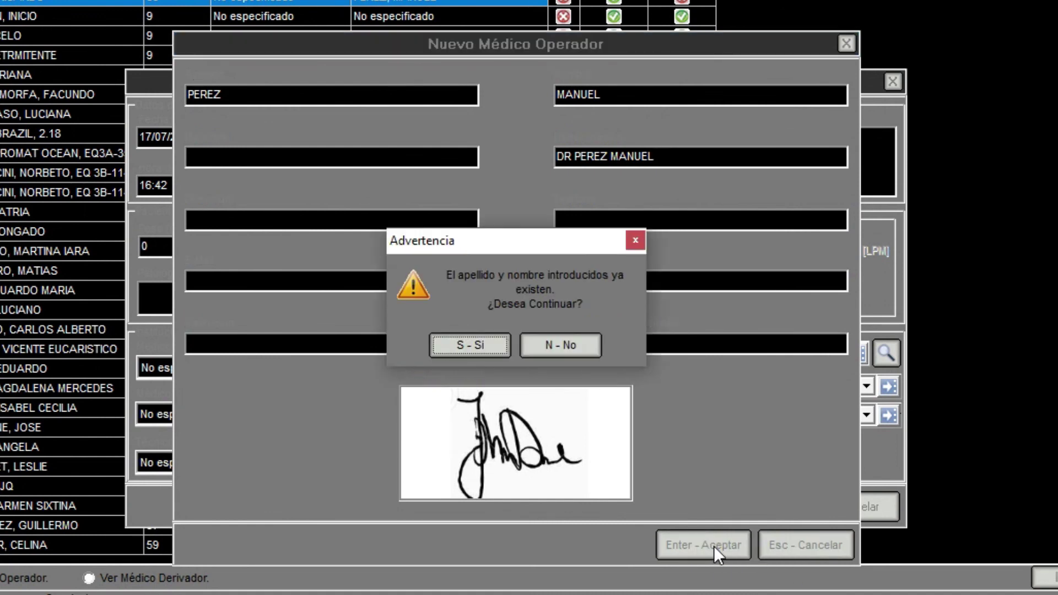
click(482, 346)
click(481, 352)
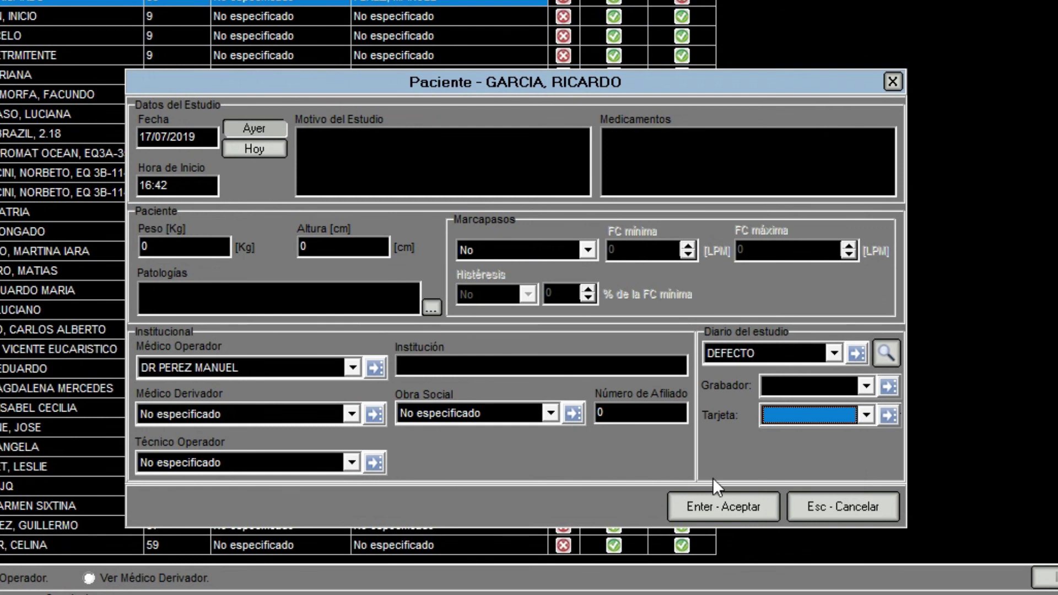
click(724, 508)
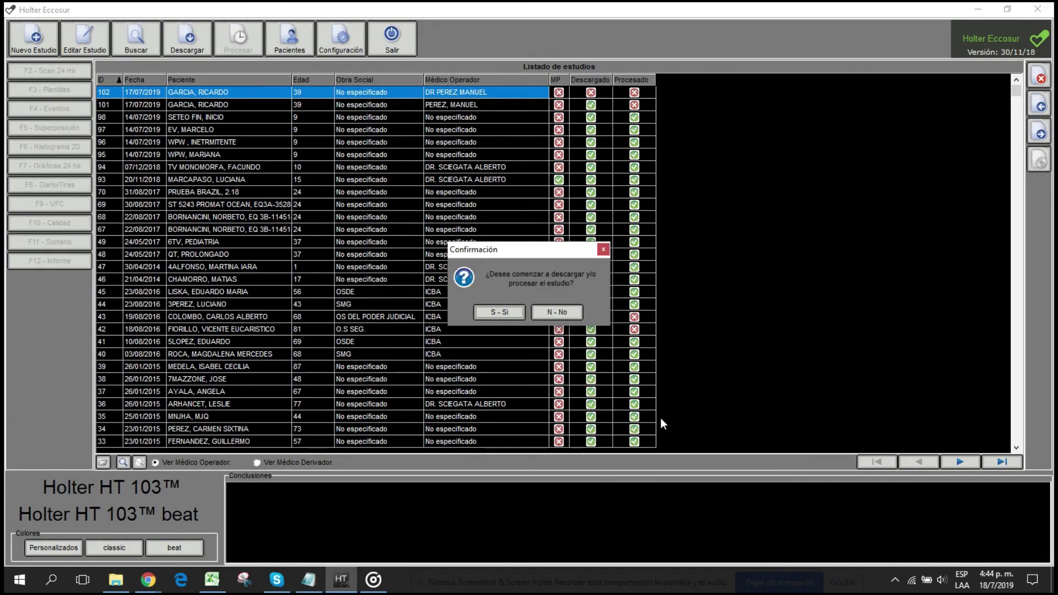
Confirm with Sí to start downloading the new study.
click(518, 311)
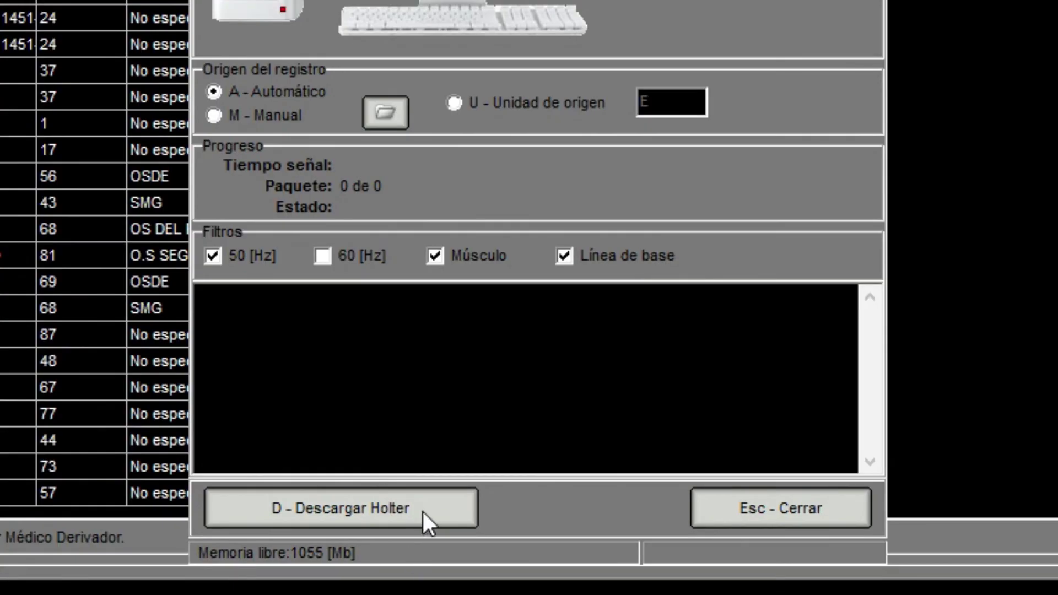
Download the Holter recording 000000102.bin and start processing its signal.
click(424, 511)
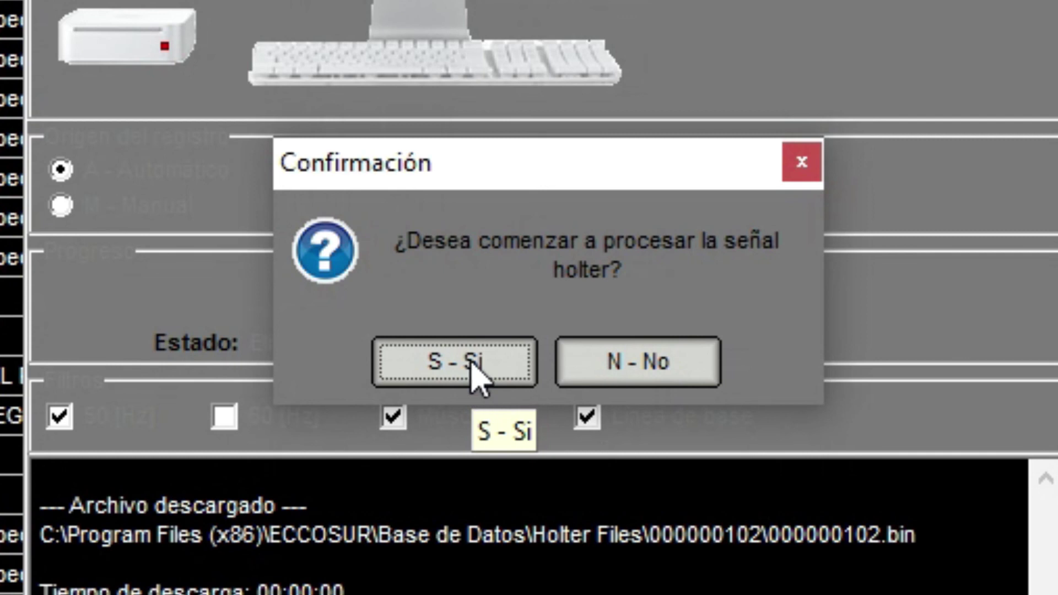
click(473, 374)
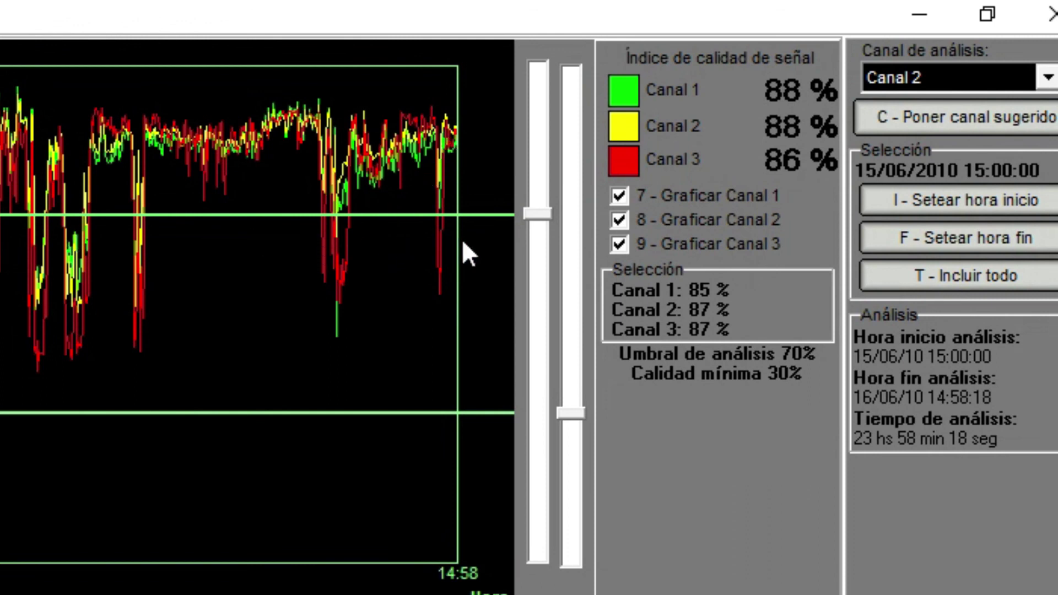
Lower the Umbral threshold to 69%, keep Canal 2 for analysis, and scroll the ECG strip.
mouse_move(541, 215)
mouse_down()
mouse_move(539, 246)
mouse_move(535, 216)
mouse_up()
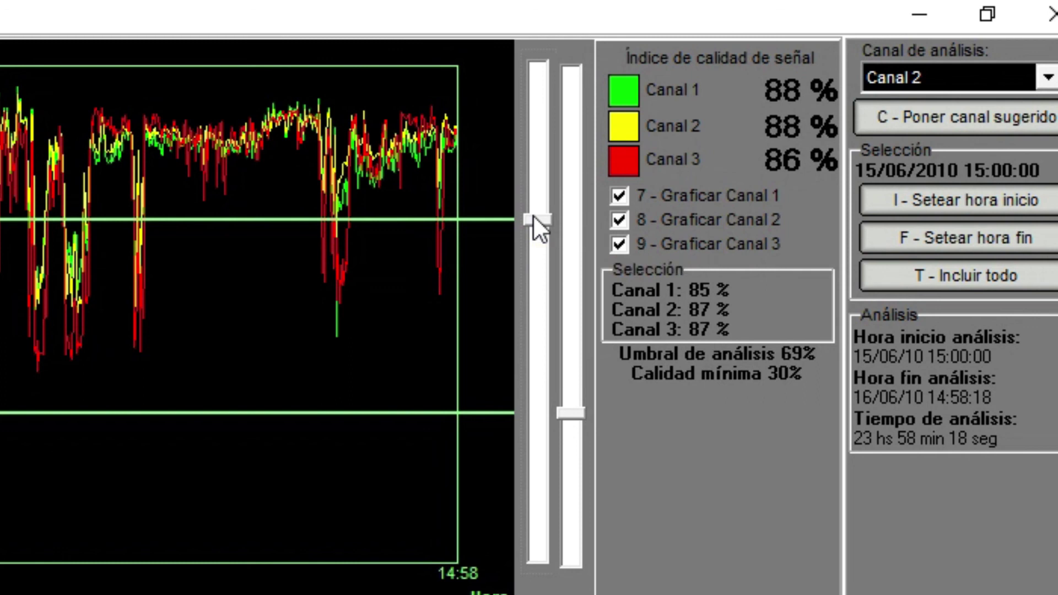
click(1048, 79)
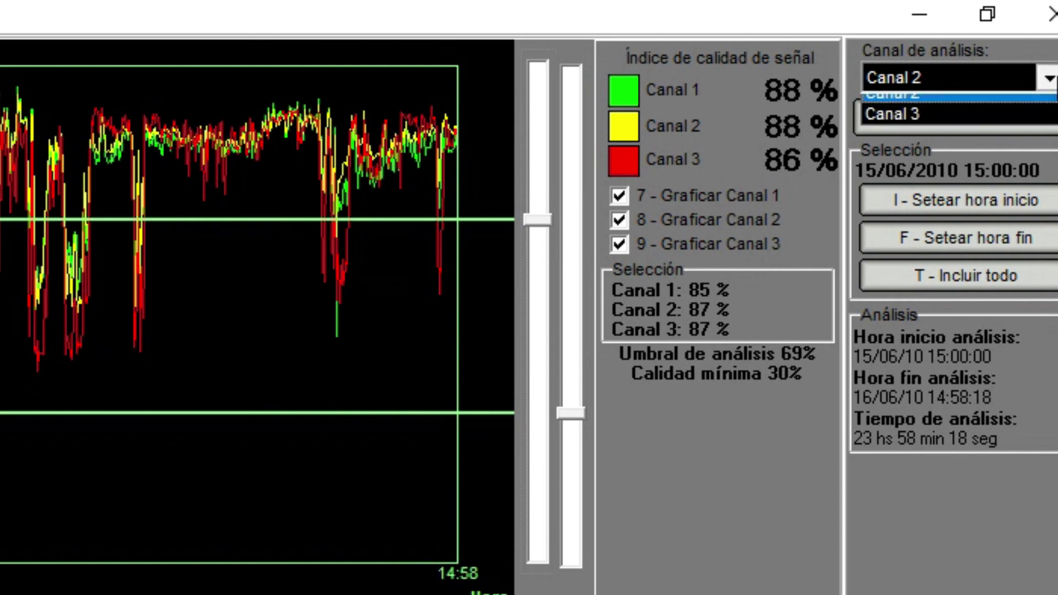
click(1050, 80)
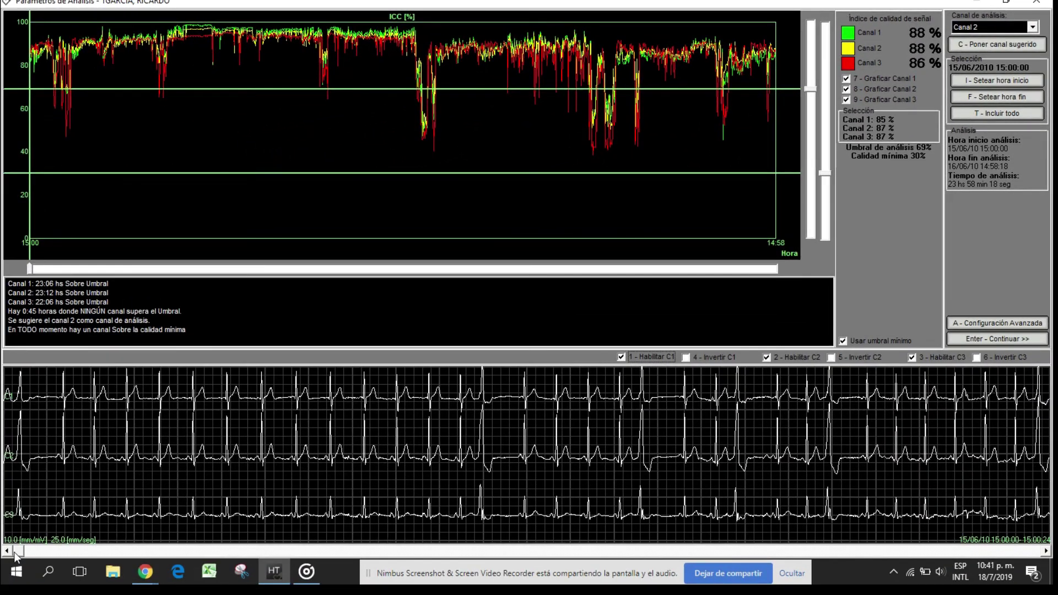
drag(14, 551, 104, 550)
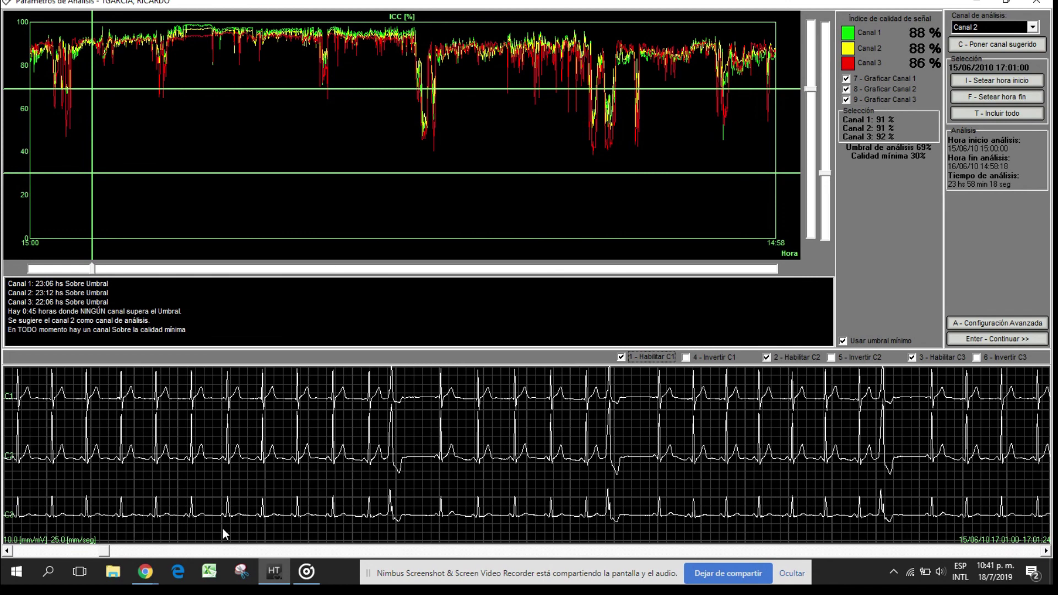